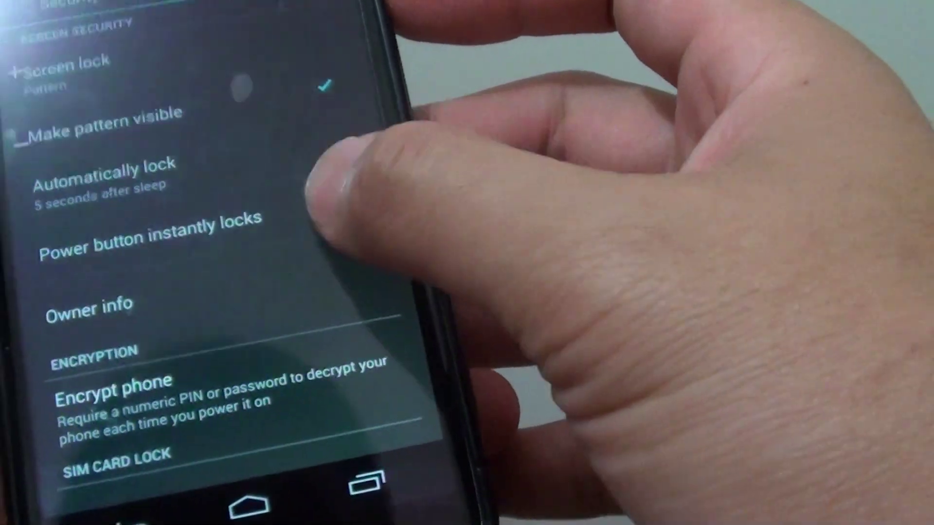
# Enable 'Power button instantly locks', lock and wake the phone, then unlock it with the pattern
pyautogui.click(343, 175)
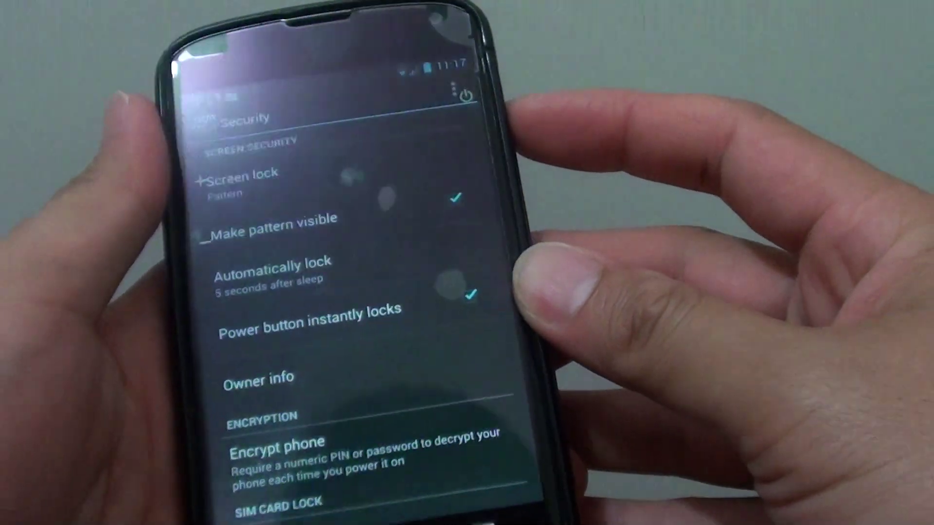
pyautogui.click(531, 219)
pyautogui.click(532, 219)
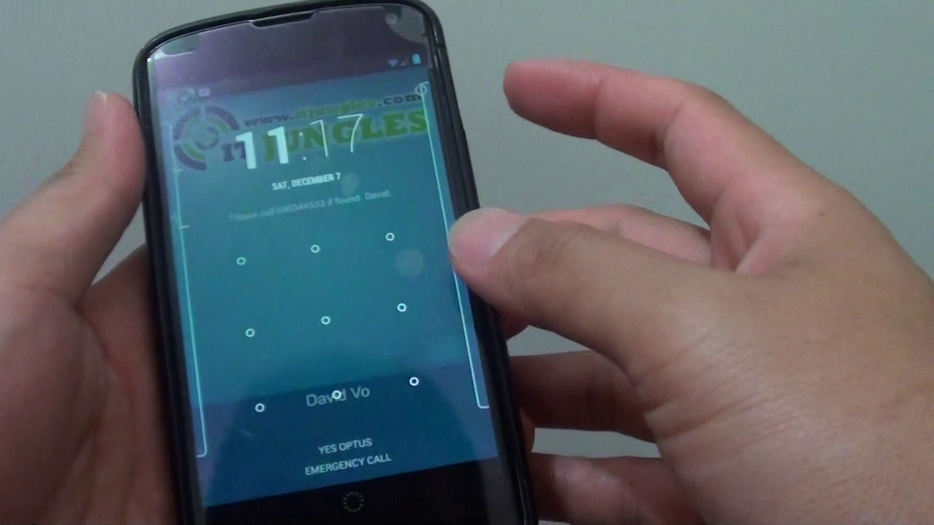
pyautogui.moveTo(239, 261)
pyautogui.mouseDown()
pyautogui.moveTo(257, 407)
pyautogui.moveTo(412, 380)
pyautogui.mouseUp()
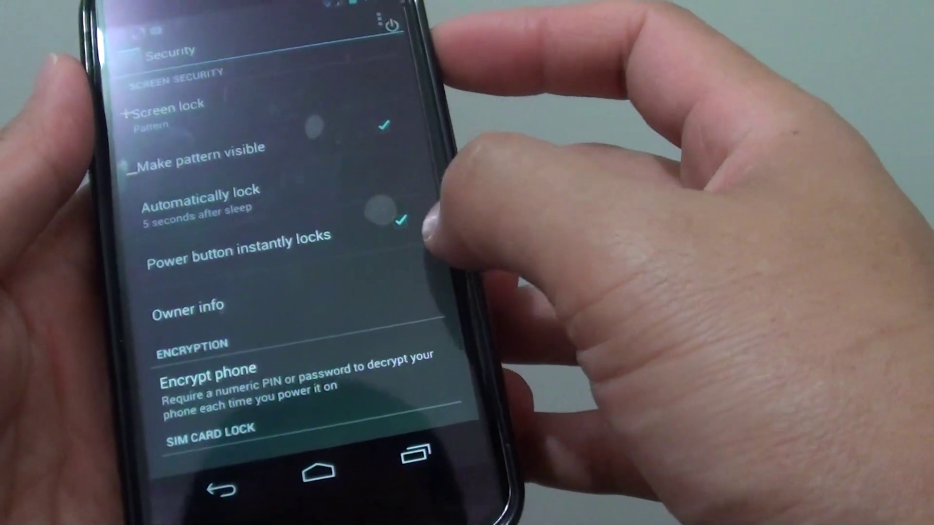
# Disable 'Power button instantly locks' and bring up the 'Automatically lock' timeout choices
pyautogui.click(394, 218)
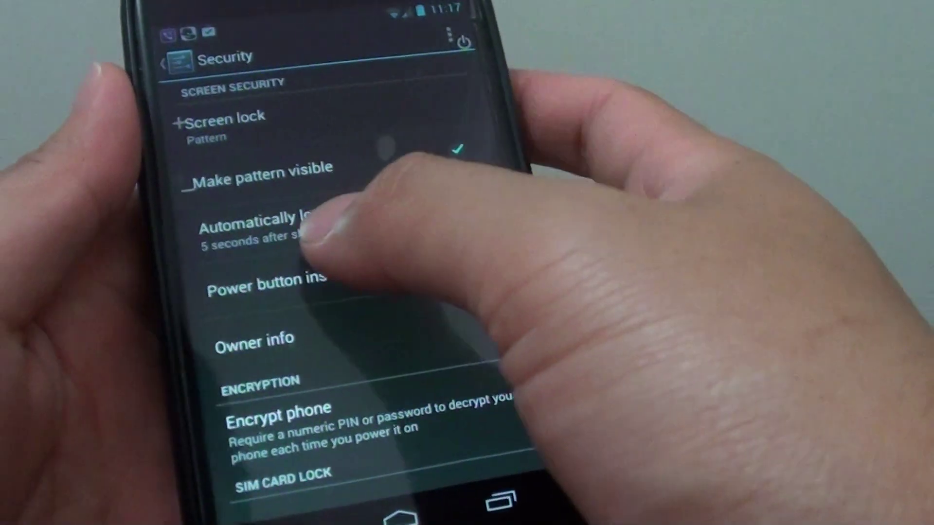
pyautogui.click(263, 234)
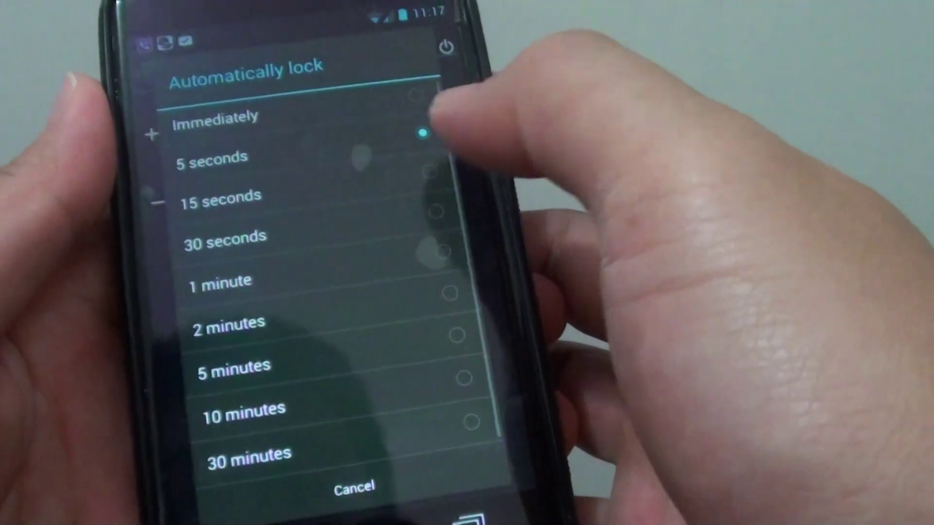
# Keep the automatic lock delay at 5 seconds after sleep
pyautogui.click(437, 179)
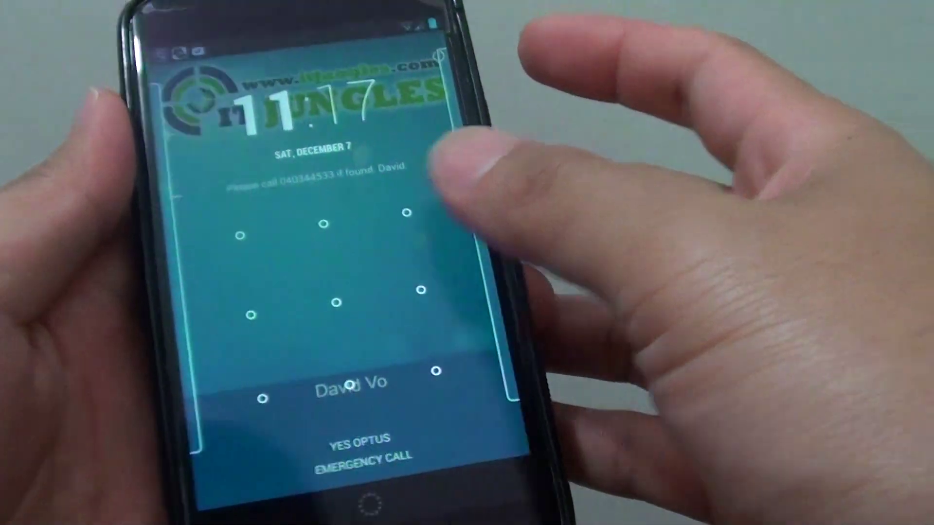
# Unlock with the pattern and re-enable 'Power button instantly locks'
pyautogui.moveTo(218, 231); pyautogui.dragTo(414, 366)
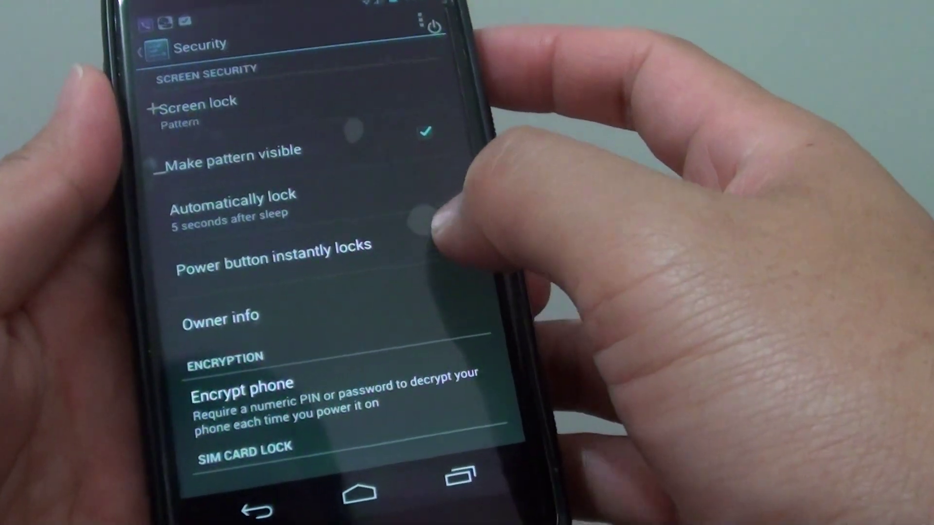
pyautogui.click(430, 226)
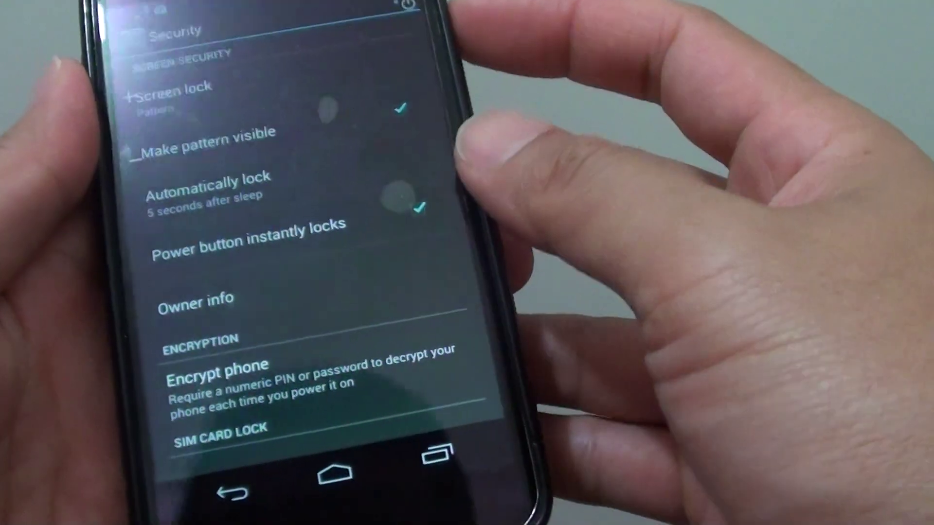
# Lock and wake the phone with the power button, then unlock it with the pattern after a wrong attempt
pyautogui.press('XF86PowerOff')
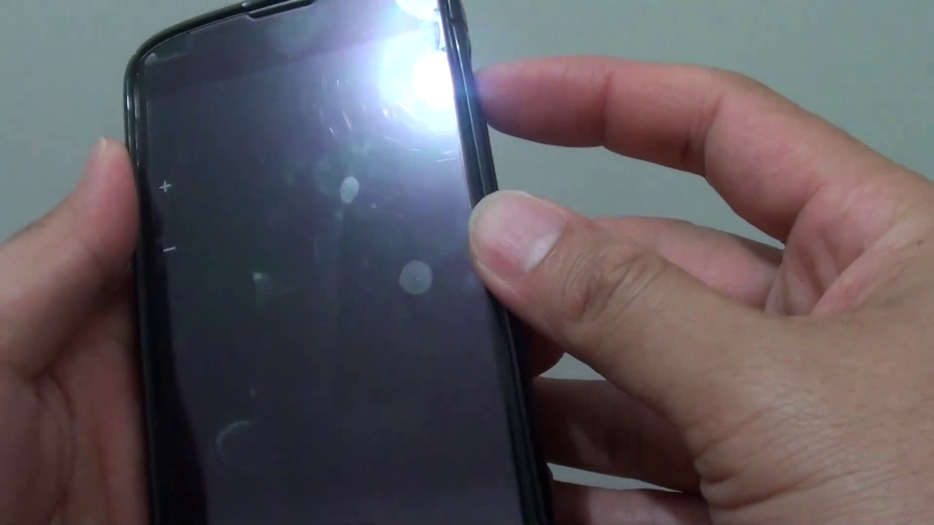
pyautogui.press('XF86PowerOff')
pyautogui.moveTo(241, 226); pyautogui.dragTo(352, 384)
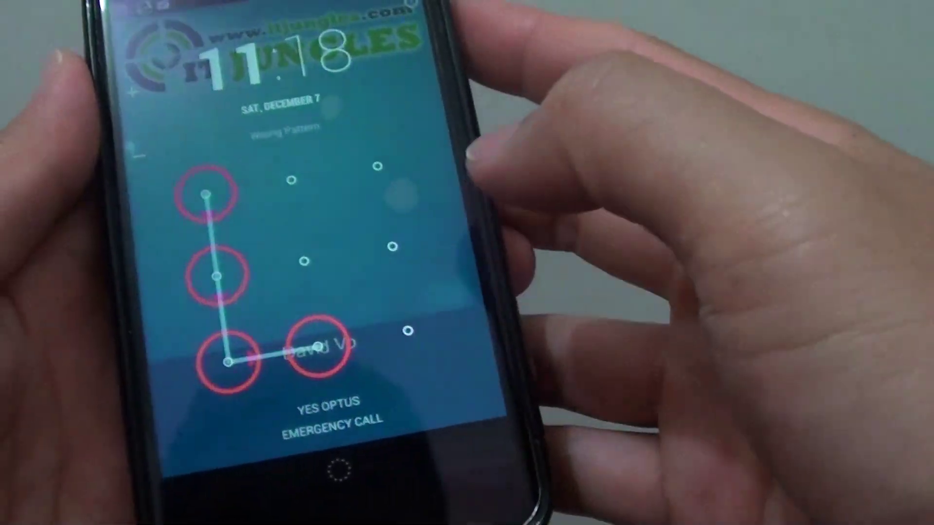
pyautogui.moveTo(240, 226); pyautogui.dragTo(353, 385)
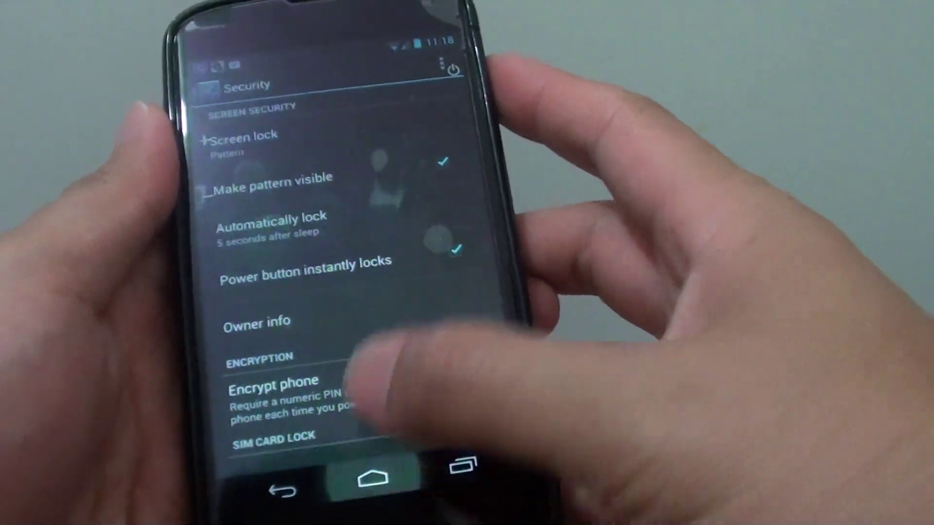
# Go home, reopen Security settings, and toggle 'Power button instantly locks' on then off
pyautogui.click(373, 478)
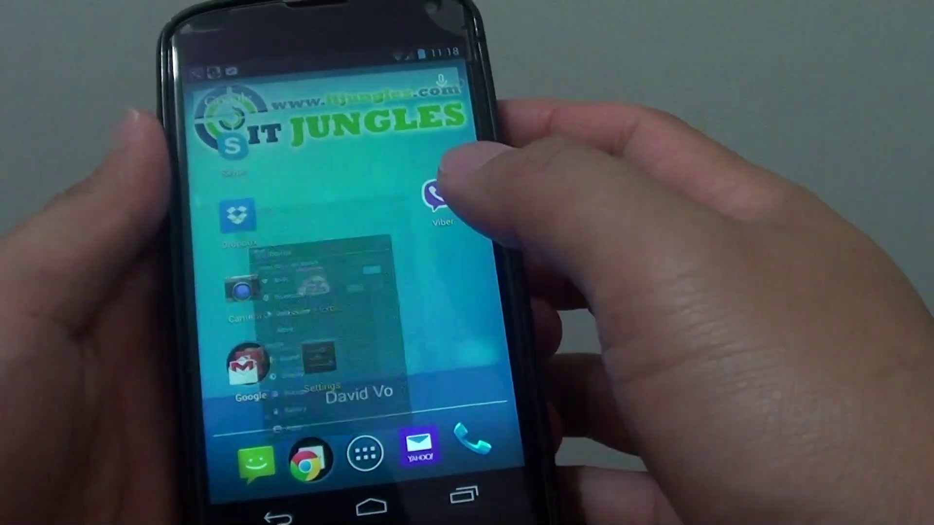
pyautogui.scroll(-5, 343, 307)
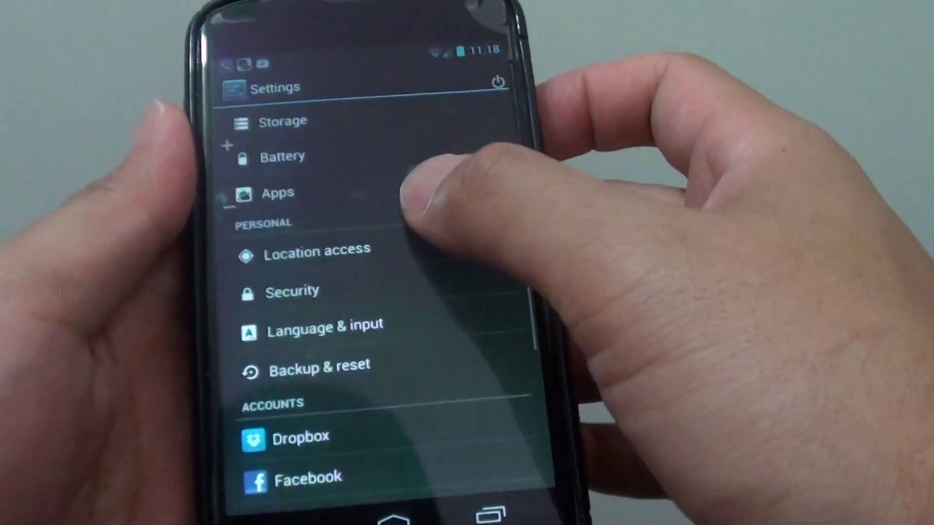
pyautogui.click(336, 281)
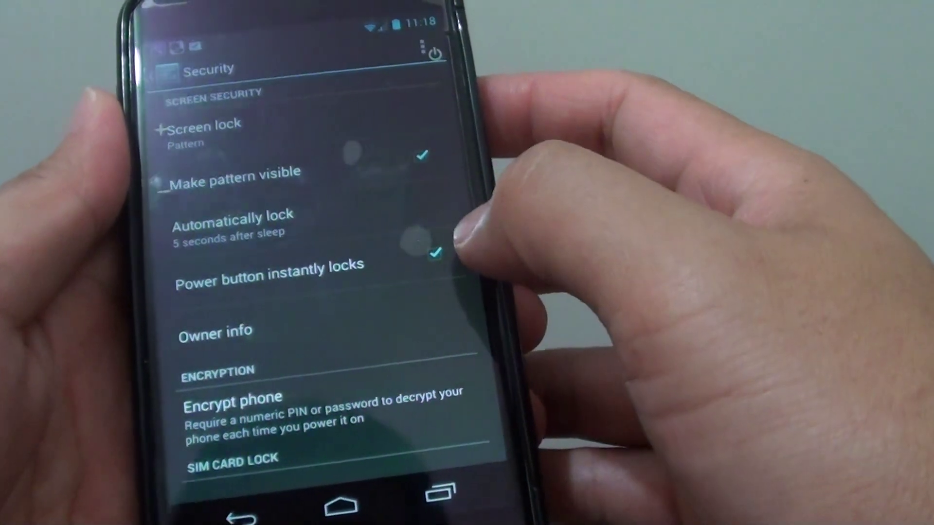
pyautogui.click(409, 266)
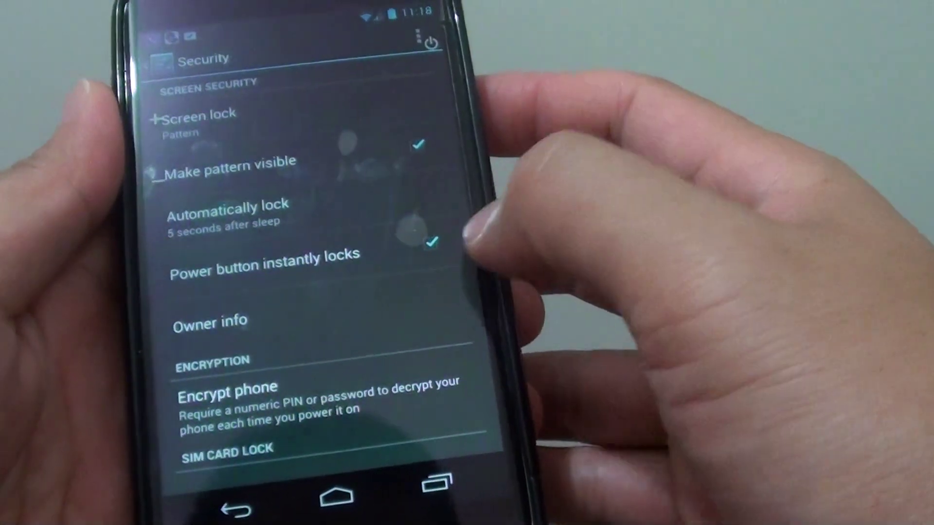
pyautogui.click(408, 267)
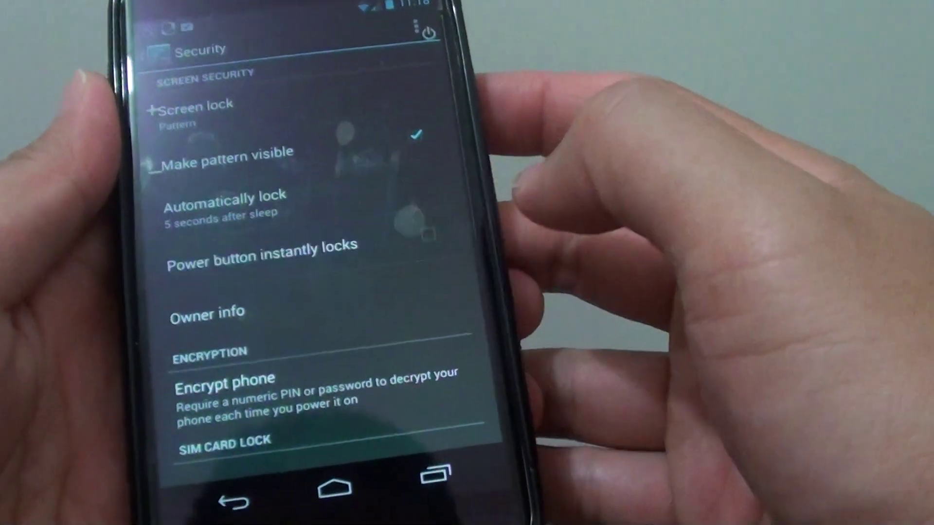